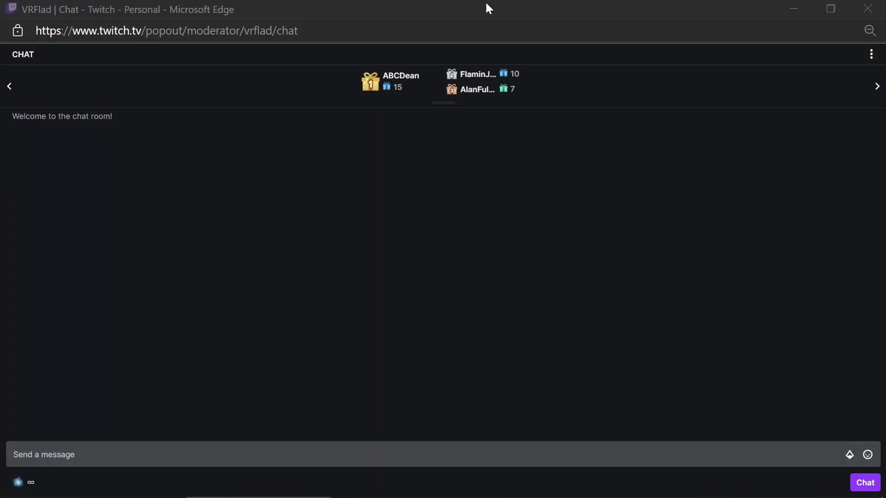
Send the chat command !quote add "that's what" - She, followed by the !quote command to call up a quote.
left_click(363, 455)
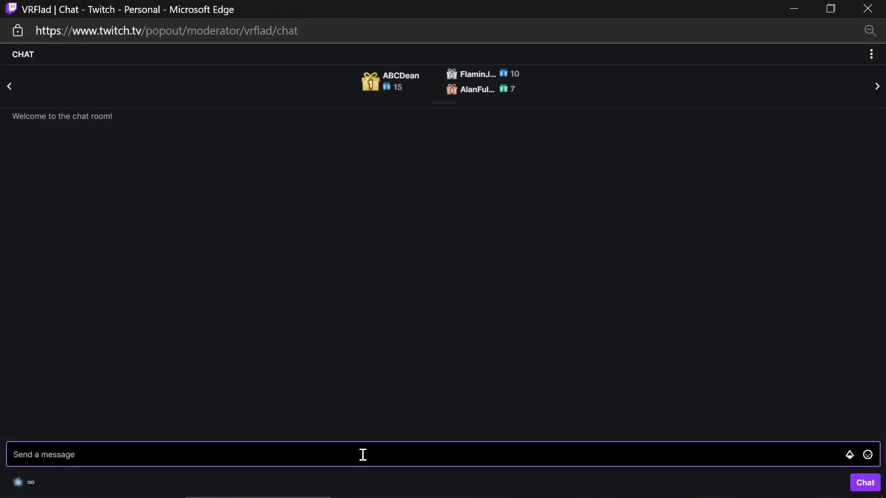
type("Q")
key("BackSpace")
type("!quote add \"that's")
key("BackSpace")
type("'s what\" - She")
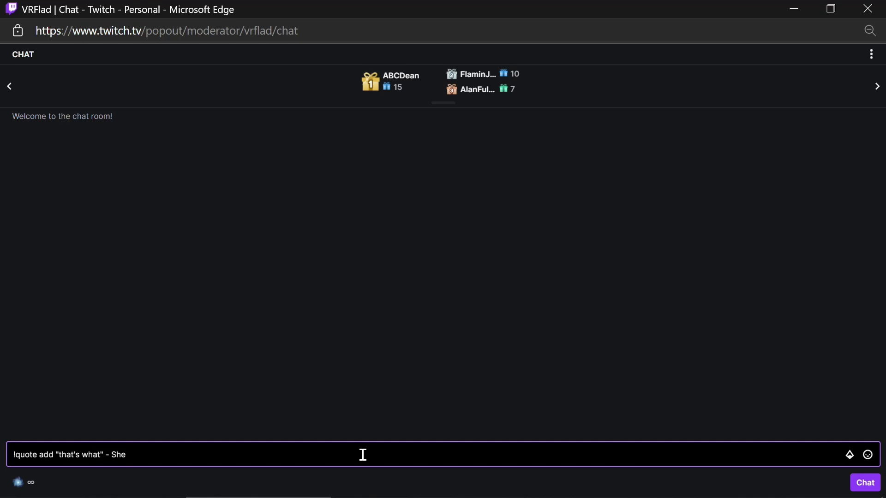
key("Return")
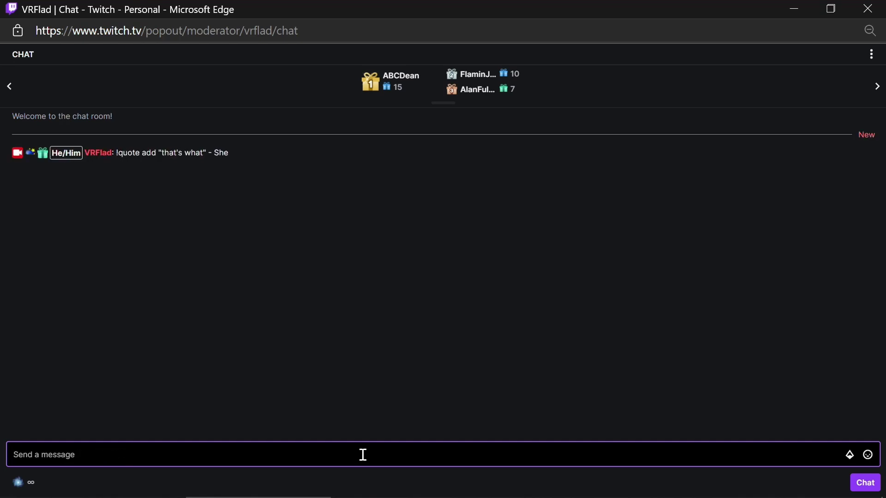
type("!quote")
key("Return")
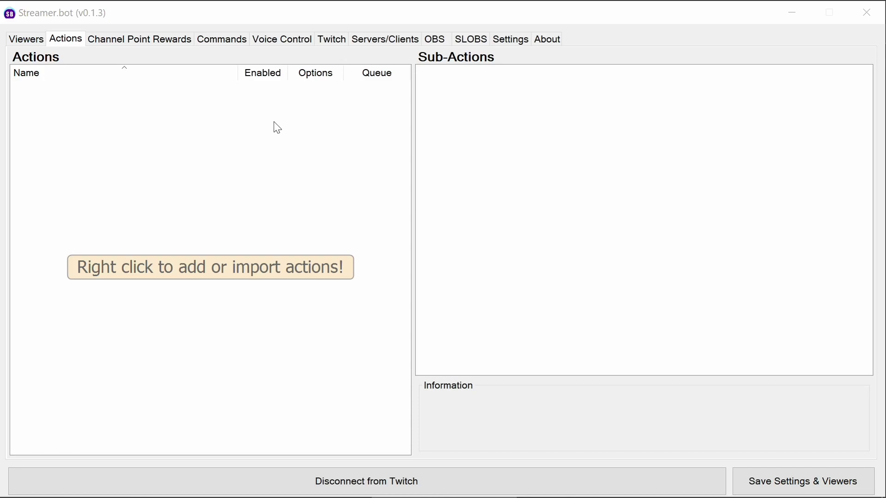
Switch to Streamer.bot and create an enabled action named "Quote add" in the Default queue.
right_click(130, 110)
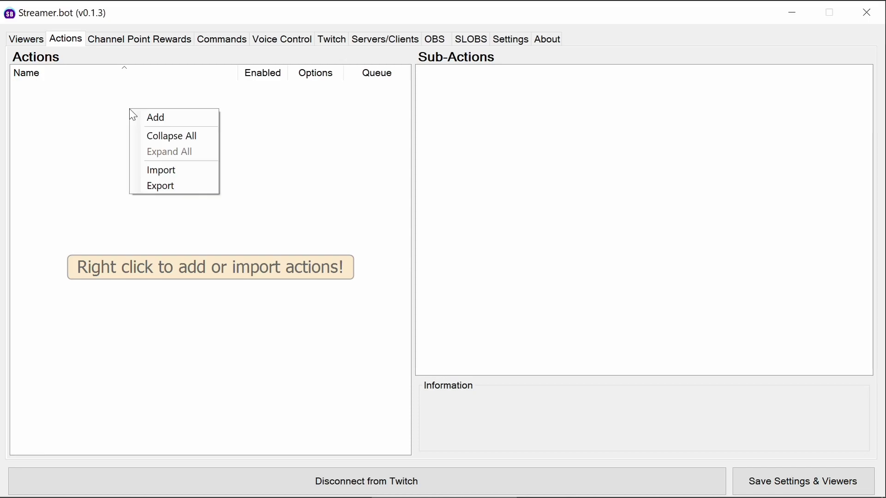
left_click(155, 118)
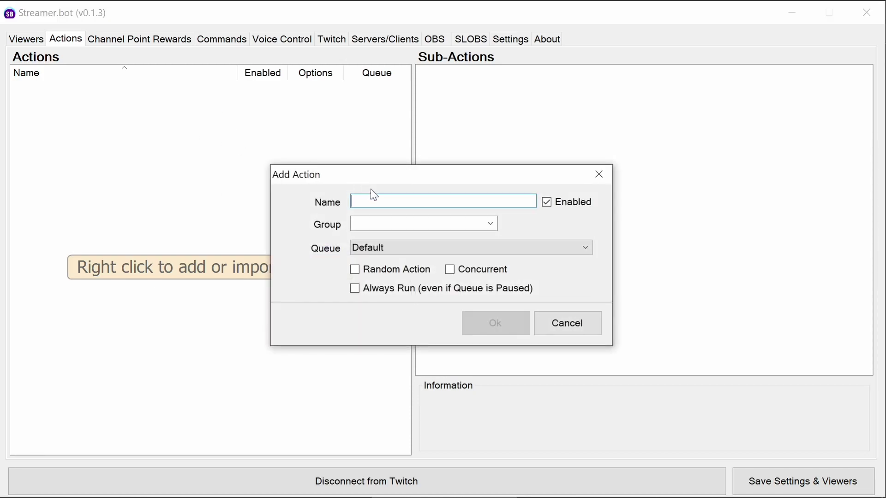
type("Quote add")
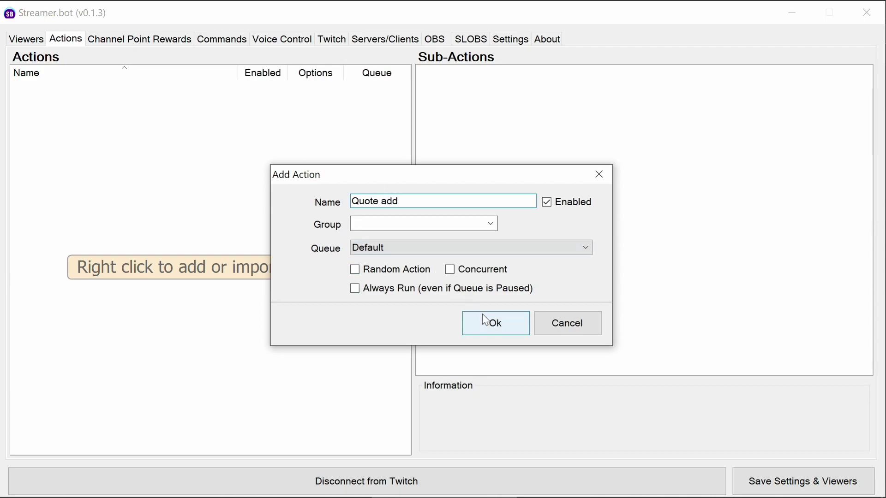
left_click(492, 326)
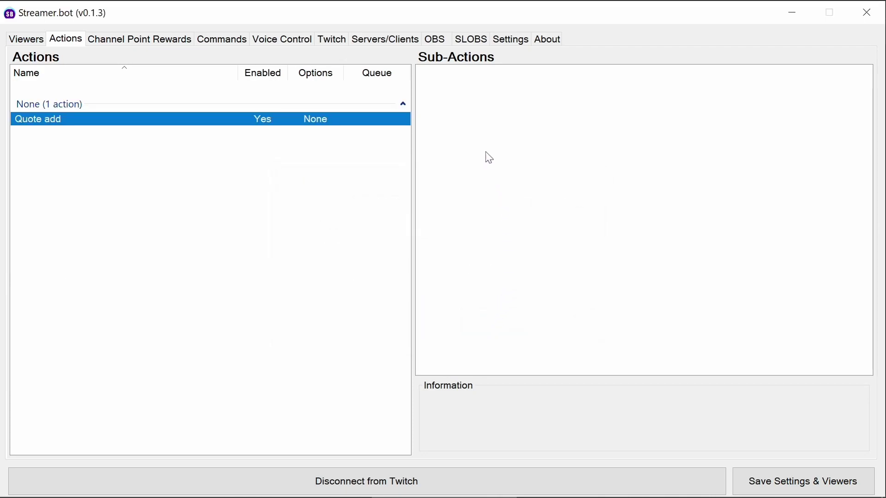
Give Quote add a Twitch channel message sub-action reading "%user%, quote has been added as #%quoteId%", sent from the Bot account.
right_click(490, 93)
mouse_move(544, 101)
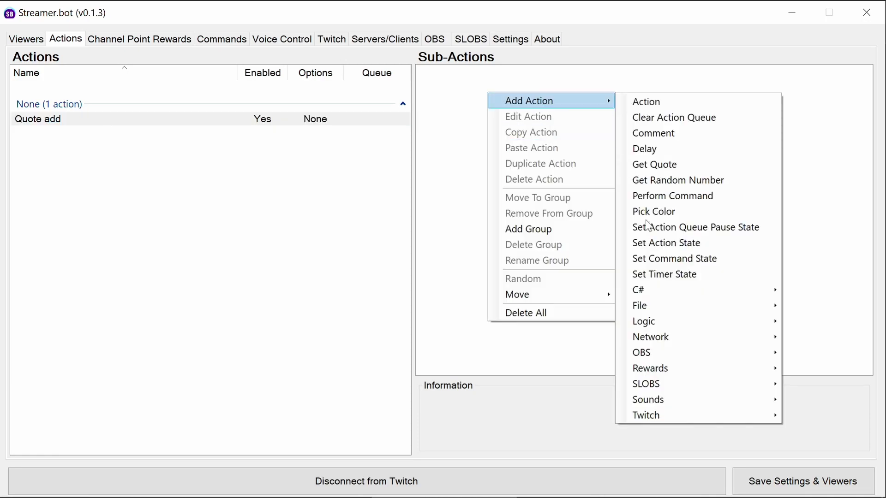
mouse_move(663, 415)
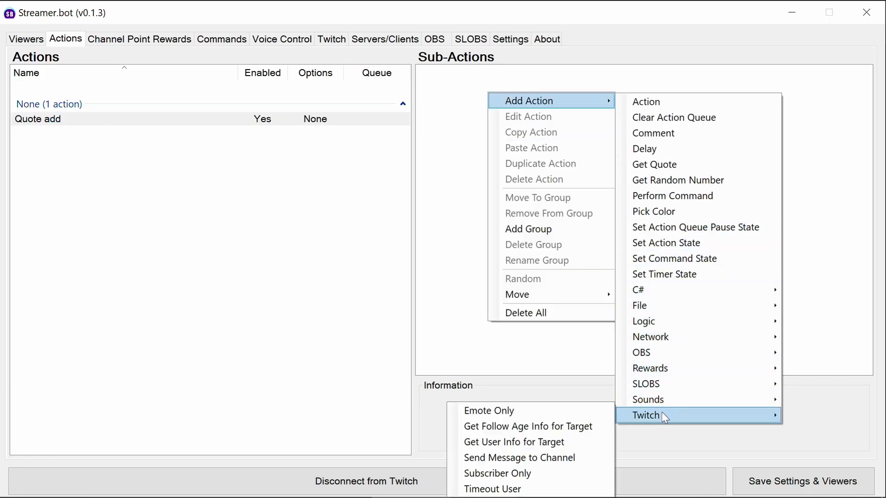
left_click(564, 461)
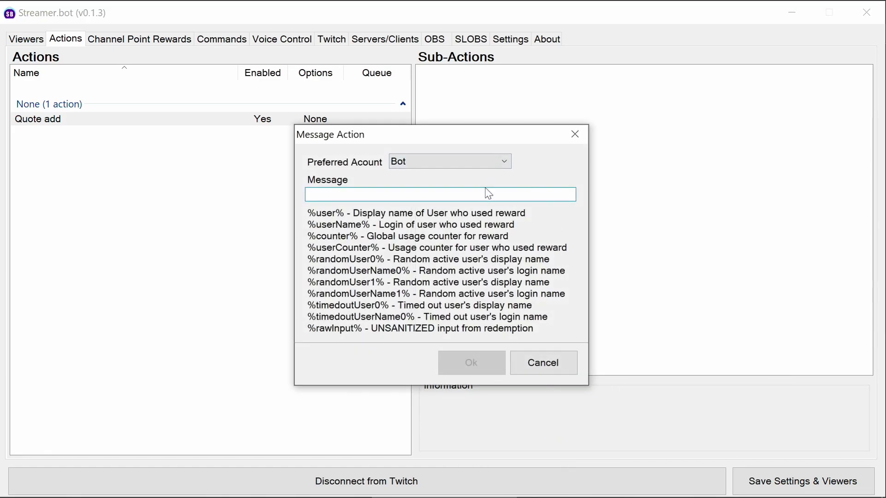
left_click(443, 196)
type("%user%")
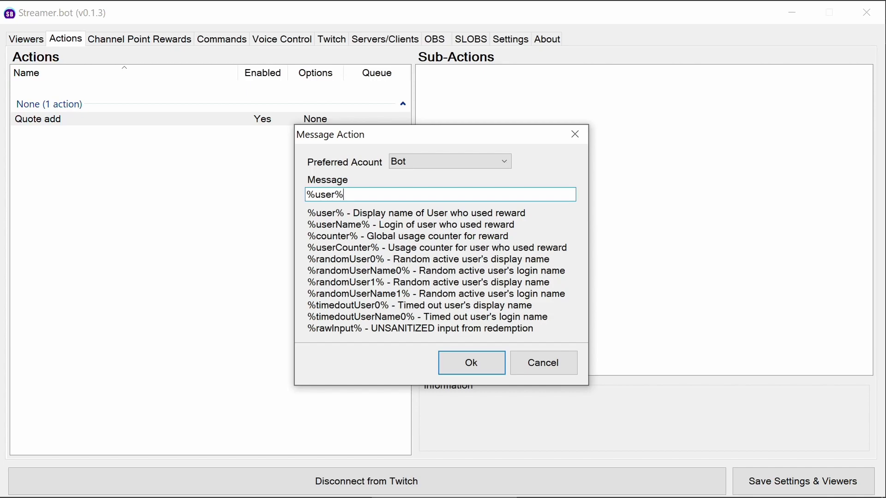
type(", quote has been add")
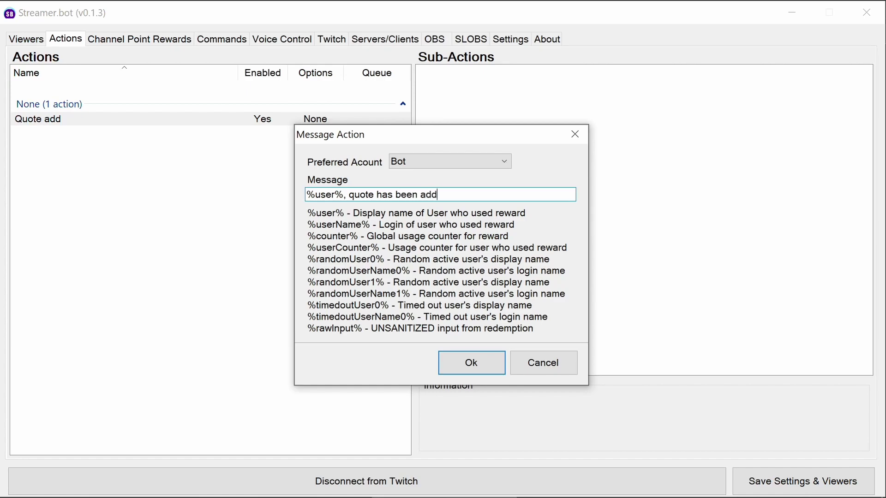
type("ed as # %quoteId%")
left_click_drag(473, 194, 523, 194)
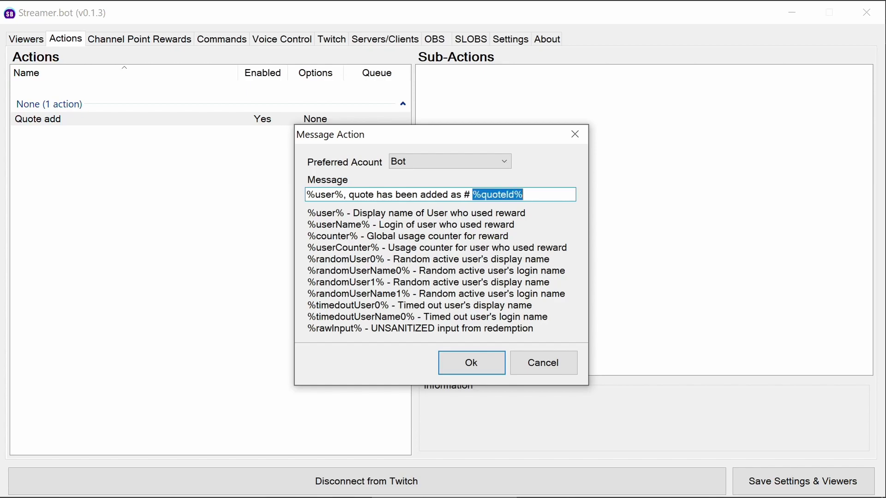
left_click(509, 194)
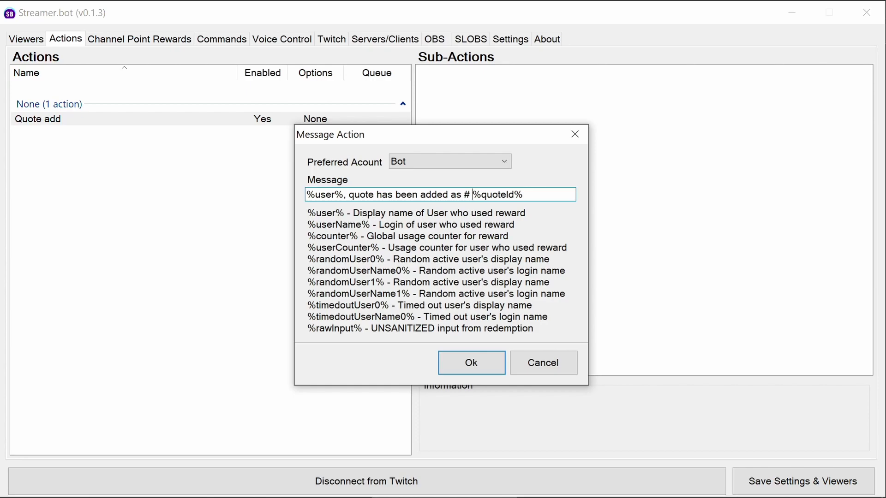
key("BackSpace")
left_click(471, 367)
left_click(470, 368)
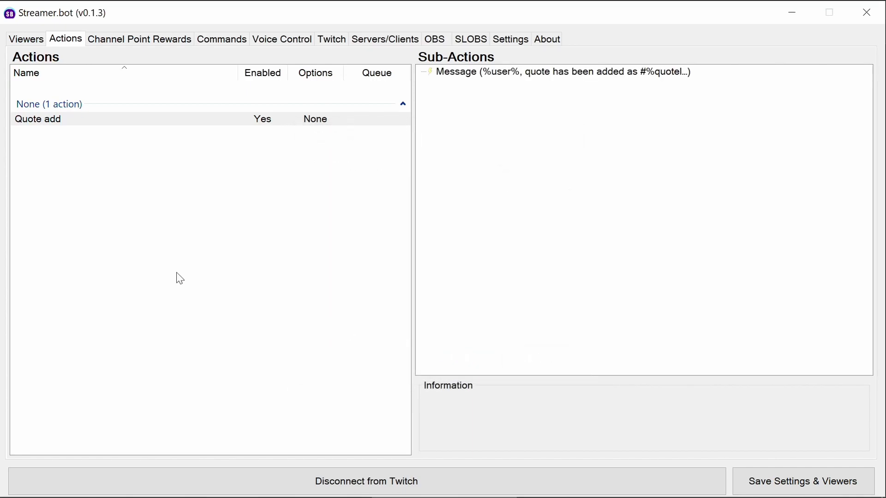
Create a second enabled action named "Quote get" in the Default queue.
right_click(132, 157)
left_click(157, 168)
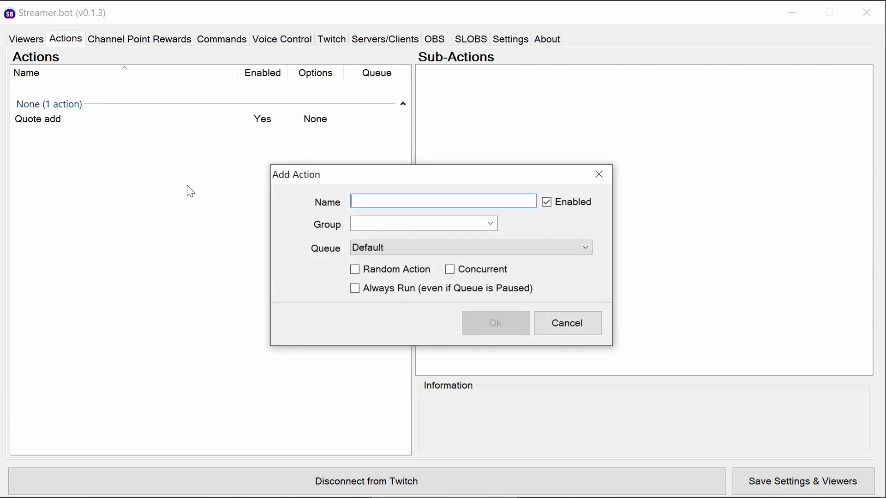
type("Q")
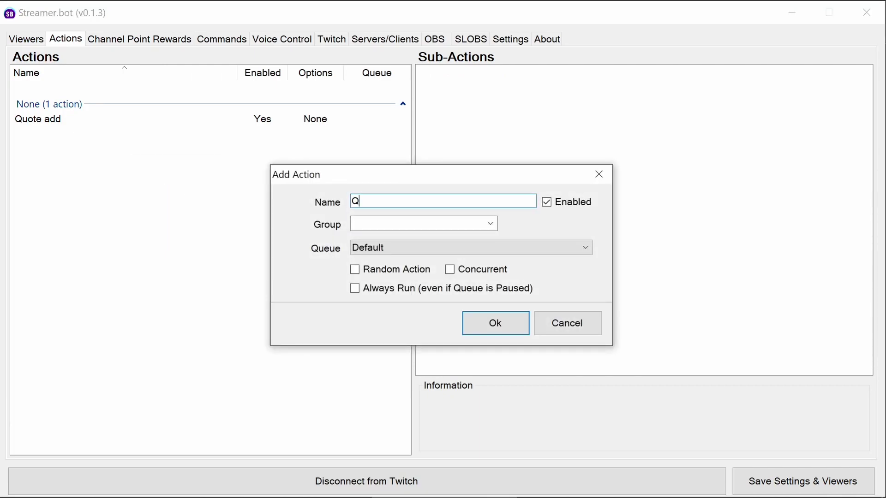
type("uote get")
left_click(499, 324)
Give Quote get a Twitch channel message sub-action reading "#%quoteId%: %quote% [%quoteUser%, %quoteGame% at %quoteTime%]", sent from the Bot account.
right_click(463, 97)
mouse_move(489, 104)
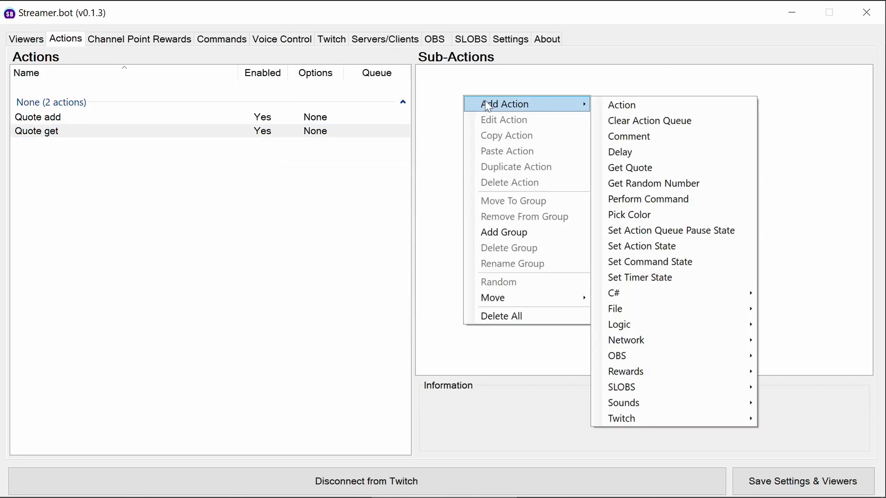
mouse_move(675, 420)
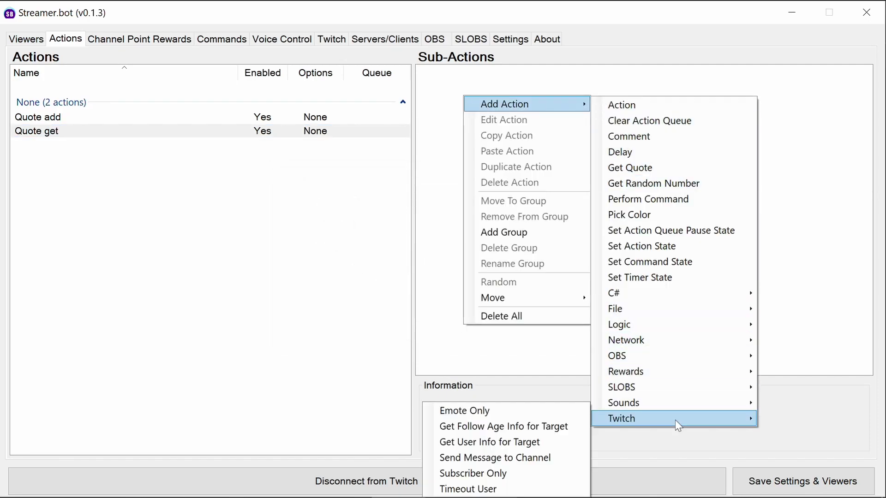
left_click(521, 461)
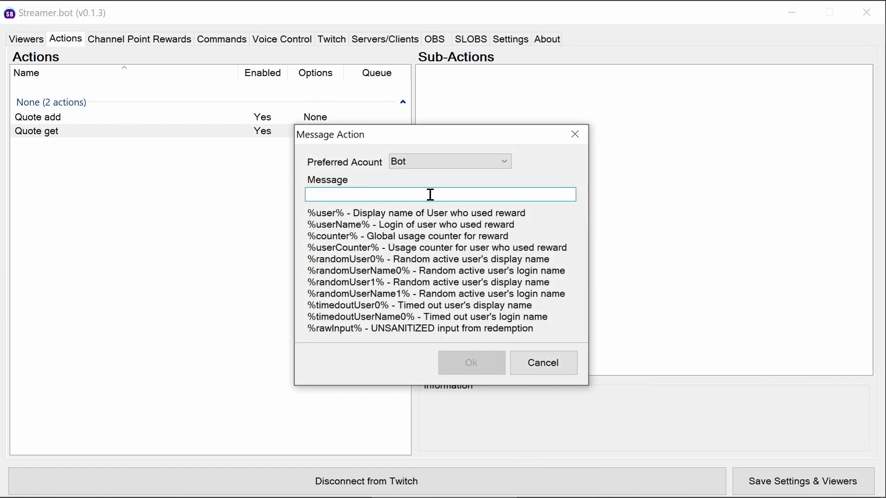
type("#")
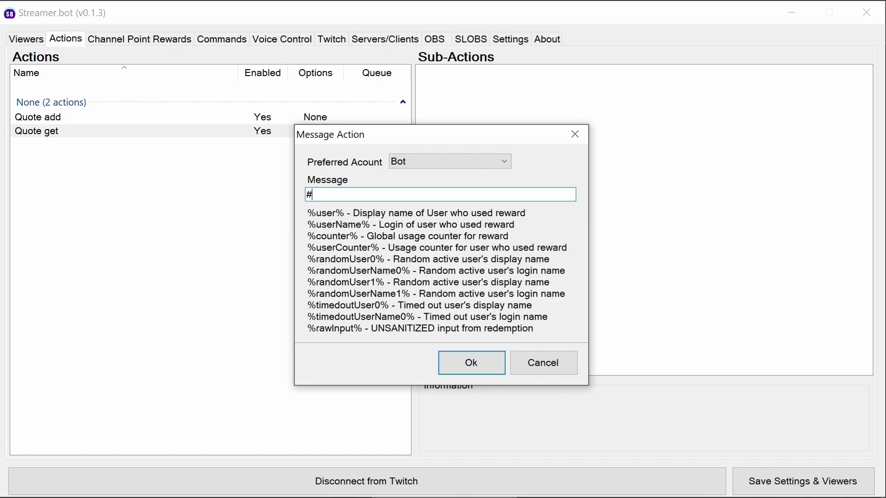
type("%quoteId%: %quote%")
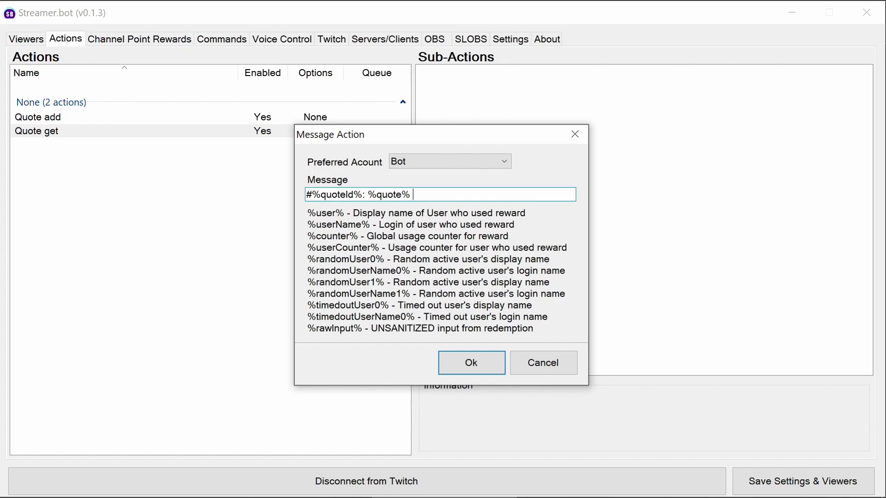
type(" [%quoteUser%, %quote")
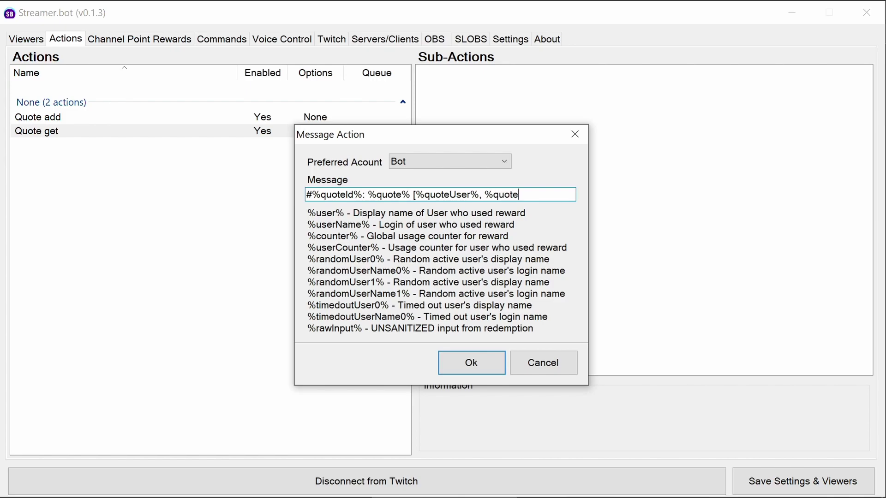
type("Game% at %quoteT")
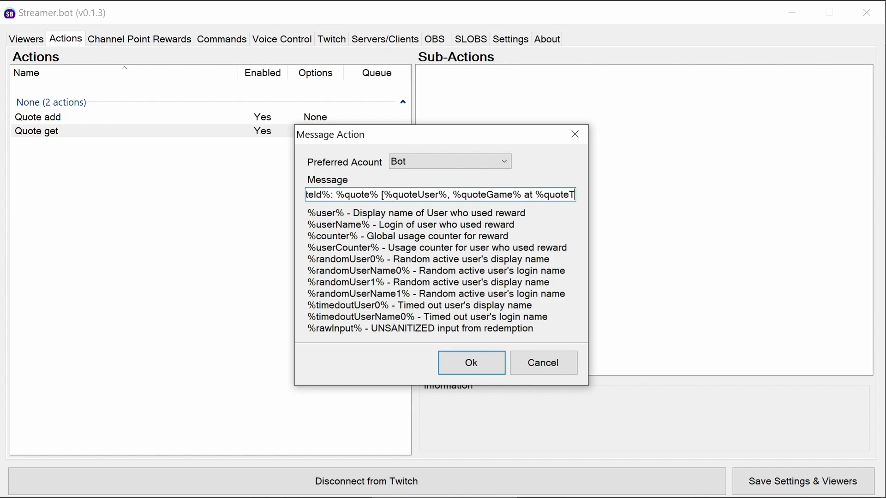
type("ime%")
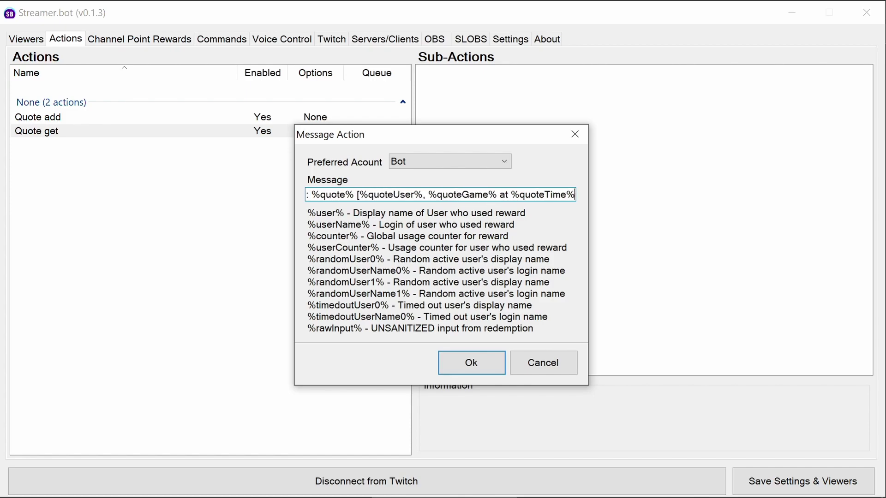
type("]")
key("Left")
key("Left")
key("ctrl+Left")
key("ctrl+Left")
key("ctrl+Left")
key("ctrl+Left")
key("ctrl+Left")
key("ctrl+Left")
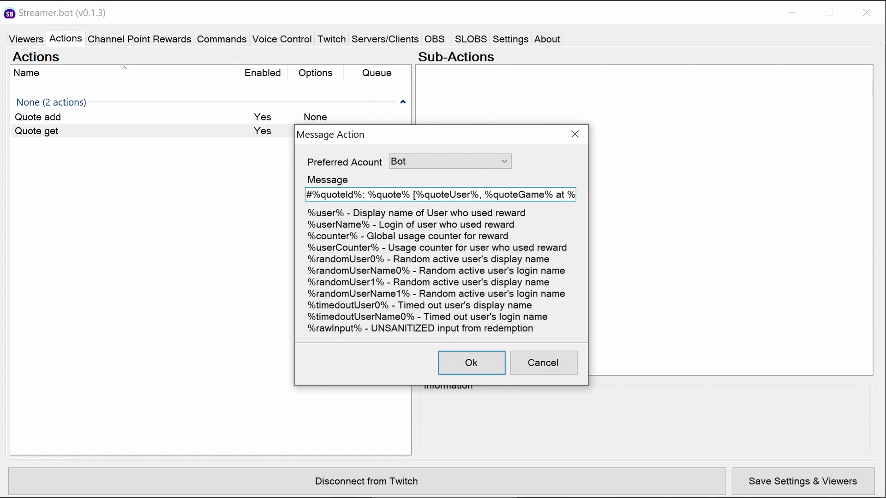
left_click(471, 364)
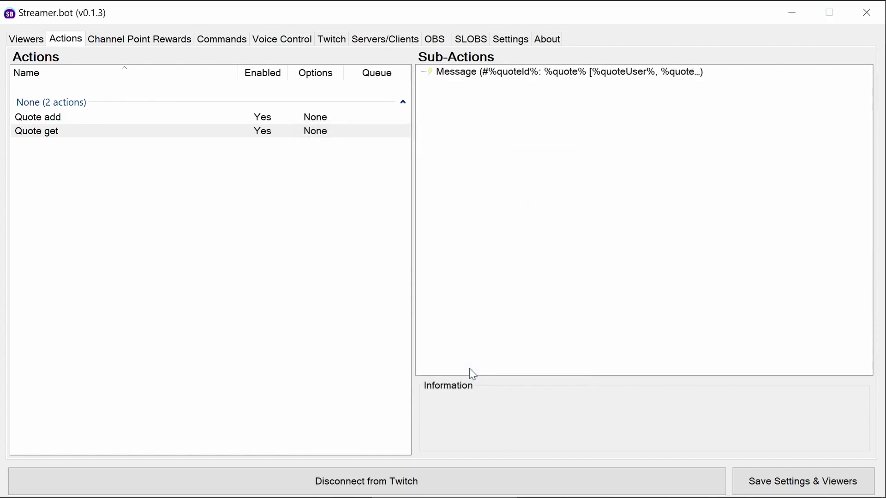
Enable quotes in the settings, with Quote get as the Quote Output action and Quote add as the Quote Add action, keeping the Moderator add permission.
left_click(509, 39)
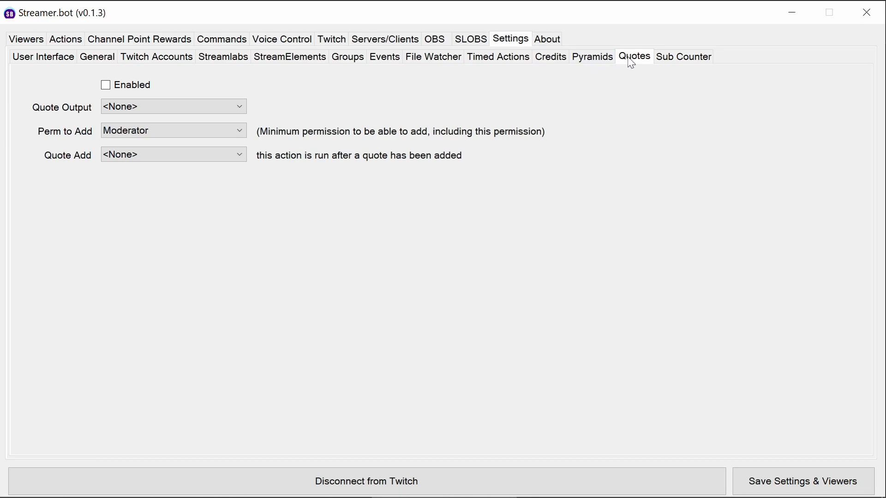
left_click(129, 85)
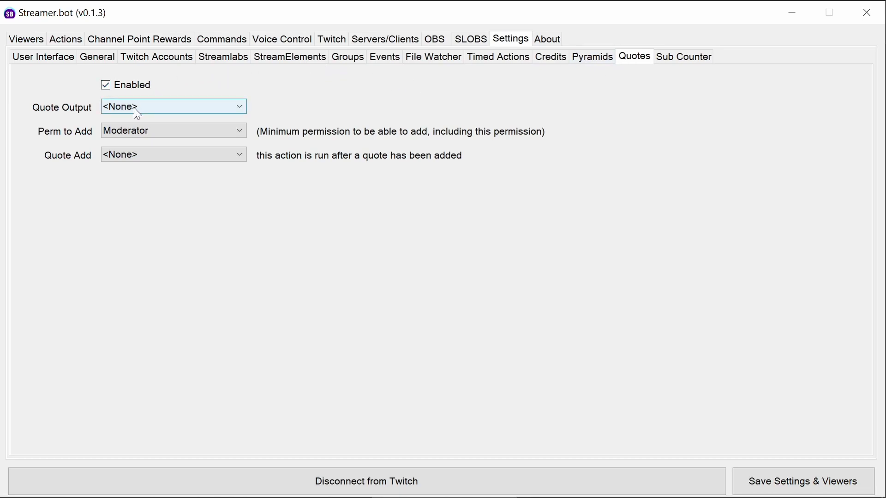
left_click(134, 107)
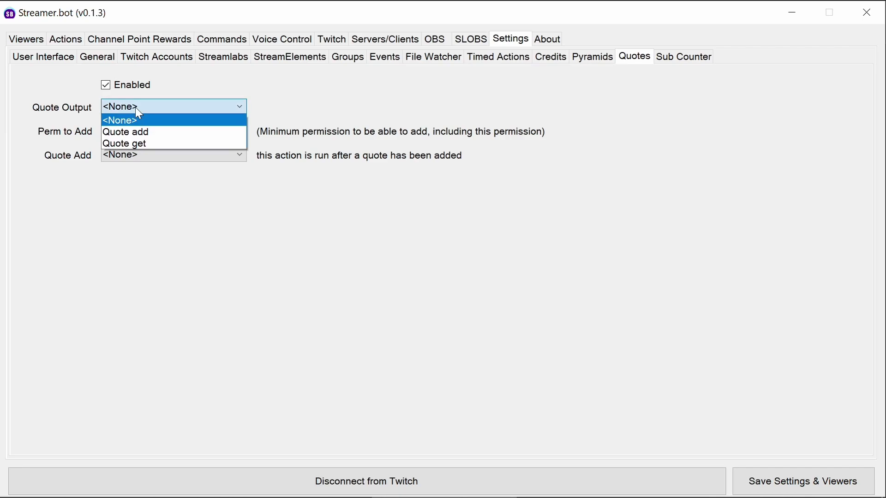
left_click(140, 143)
left_click(140, 157)
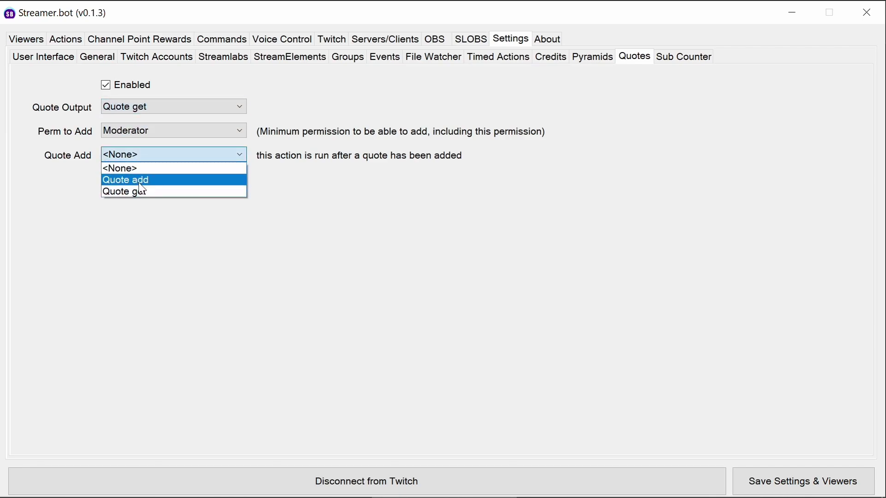
left_click(139, 181)
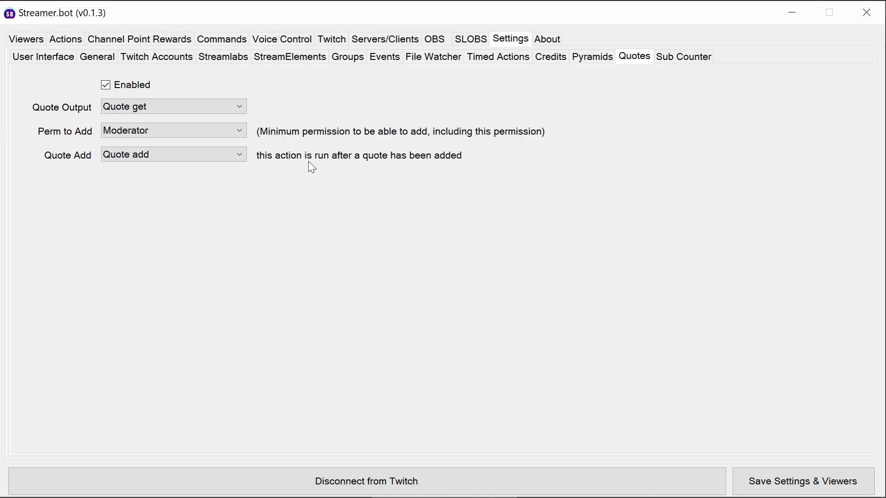
left_click(205, 131)
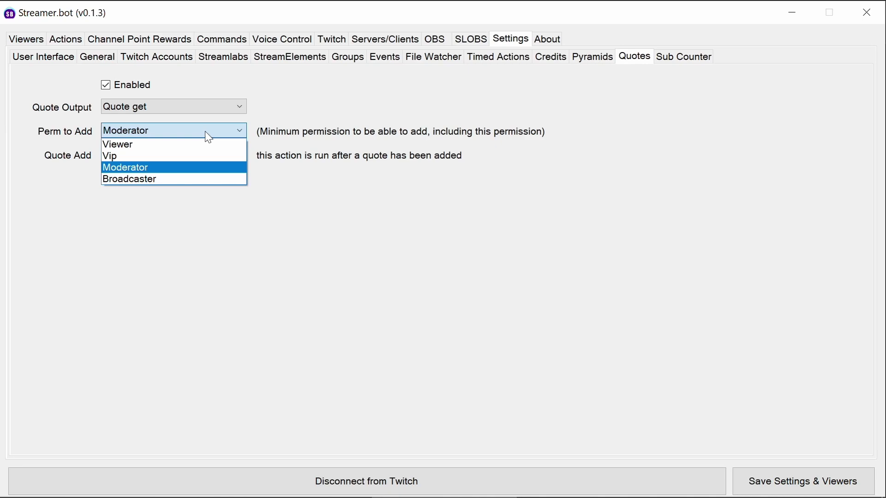
left_click(320, 124)
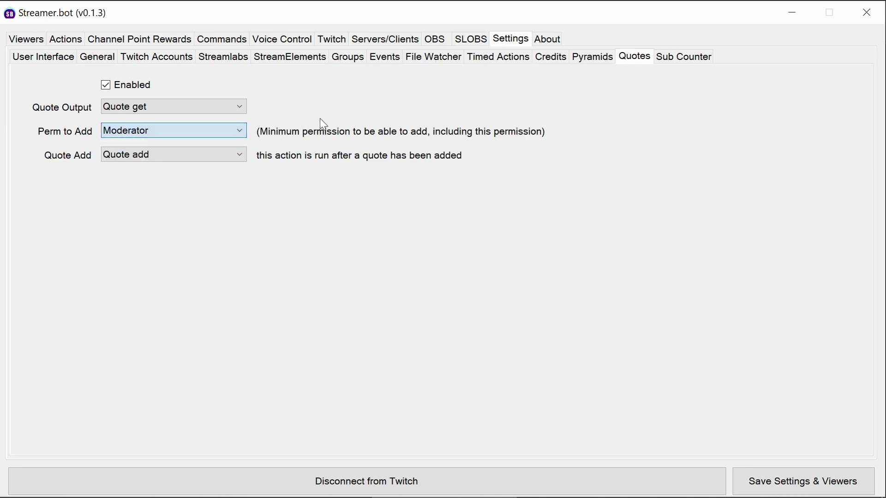
Save the settings and viewers with the quote configuration.
left_click(765, 488)
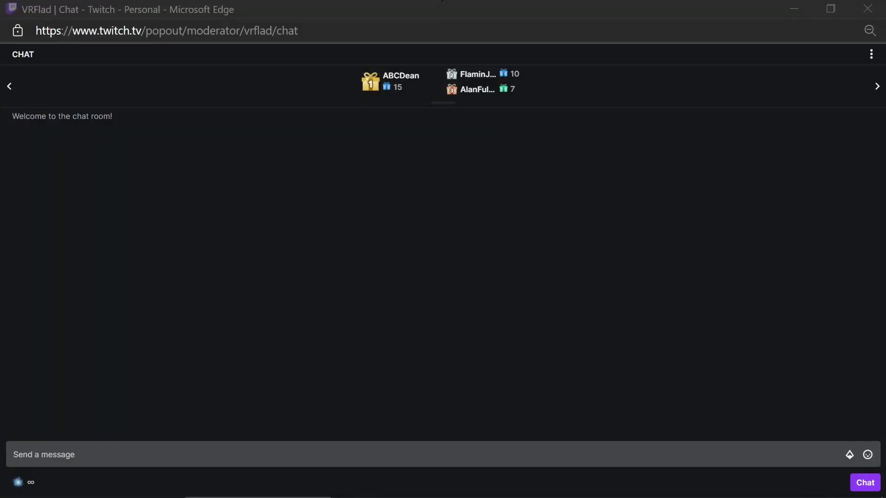
In the Twitch chat popout, send "!quote add Surely this will work first time." and request that quote with "!quote 1".
left_click(355, 106)
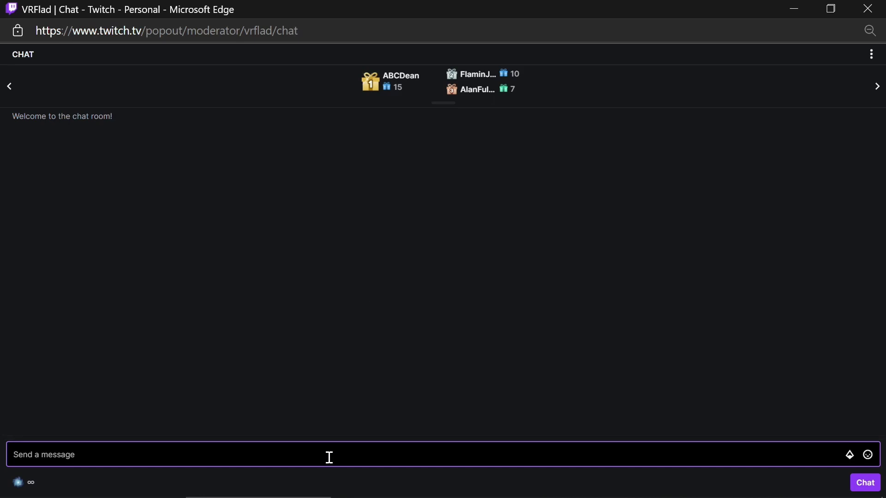
type("!quote add Surely this wi")
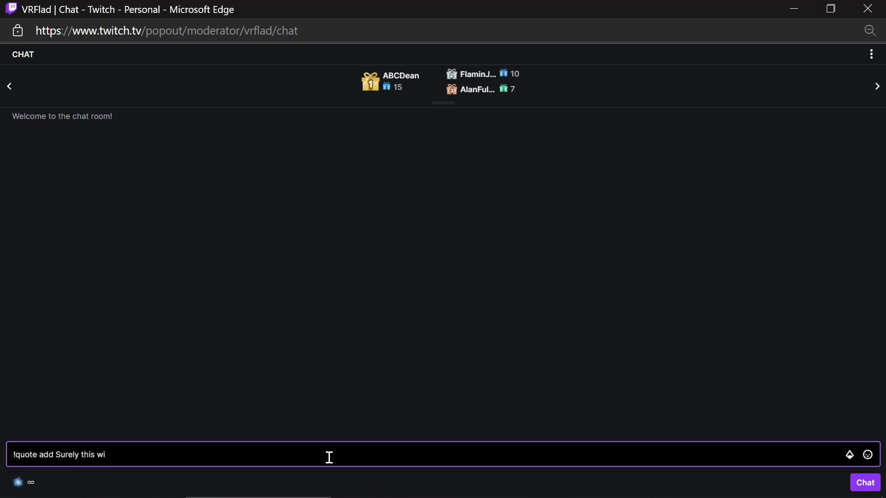
type("ll work first time.")
key("Return")
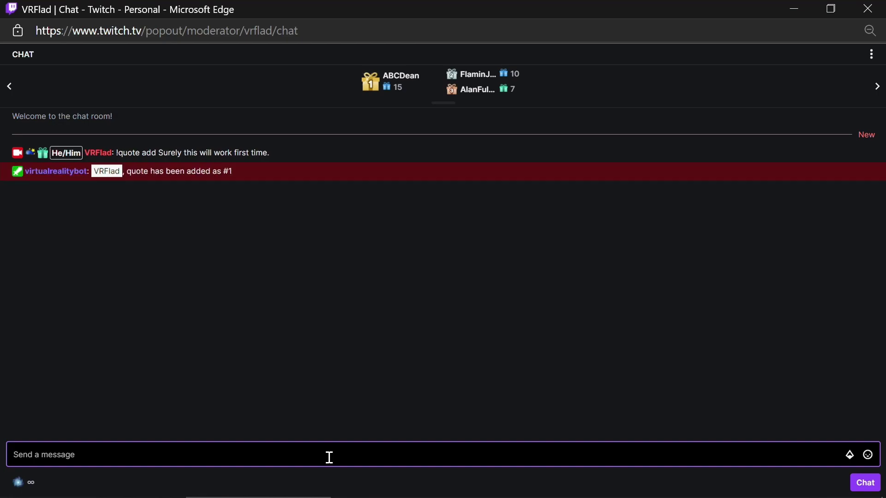
type("!quote 1")
key("Return")
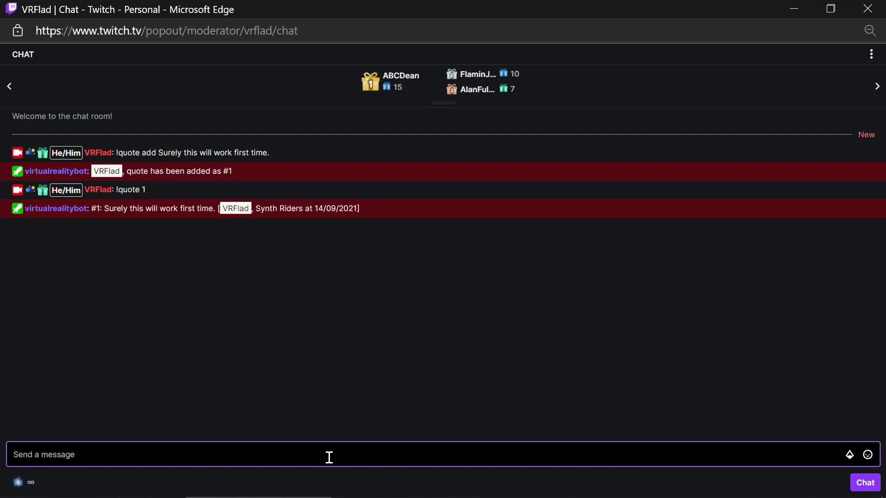
Add a second quote with "!quote add wow - it worked first time" and request a quote without a number using "!quote".
type("!quote add wow - it worked first time")
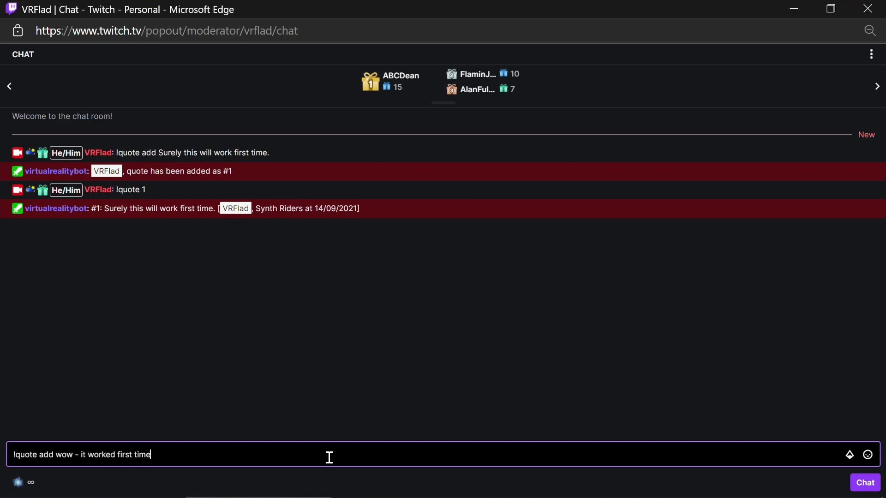
key("Return")
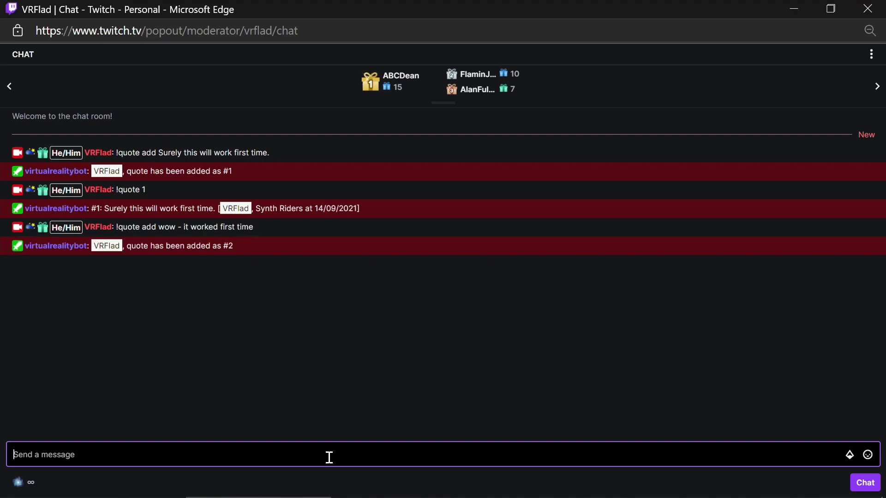
type("!quote")
key("Return")
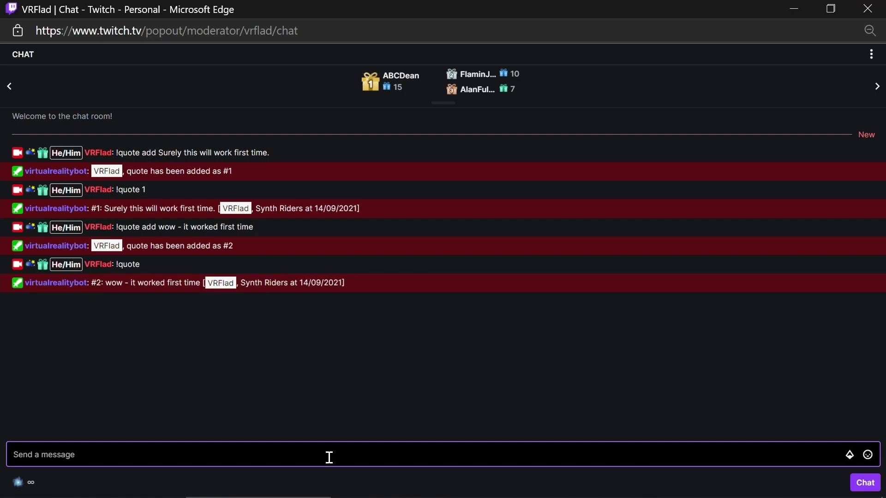
Delete the second quote by sending the chat command "!quote del 2".
type("!quote delete")
key("BackSpace")
key("BackSpace")
type("2")
key("Return")
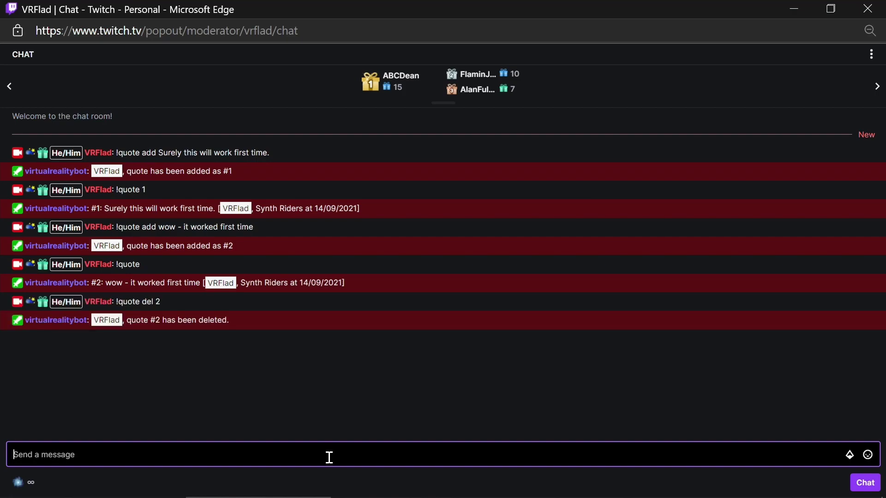